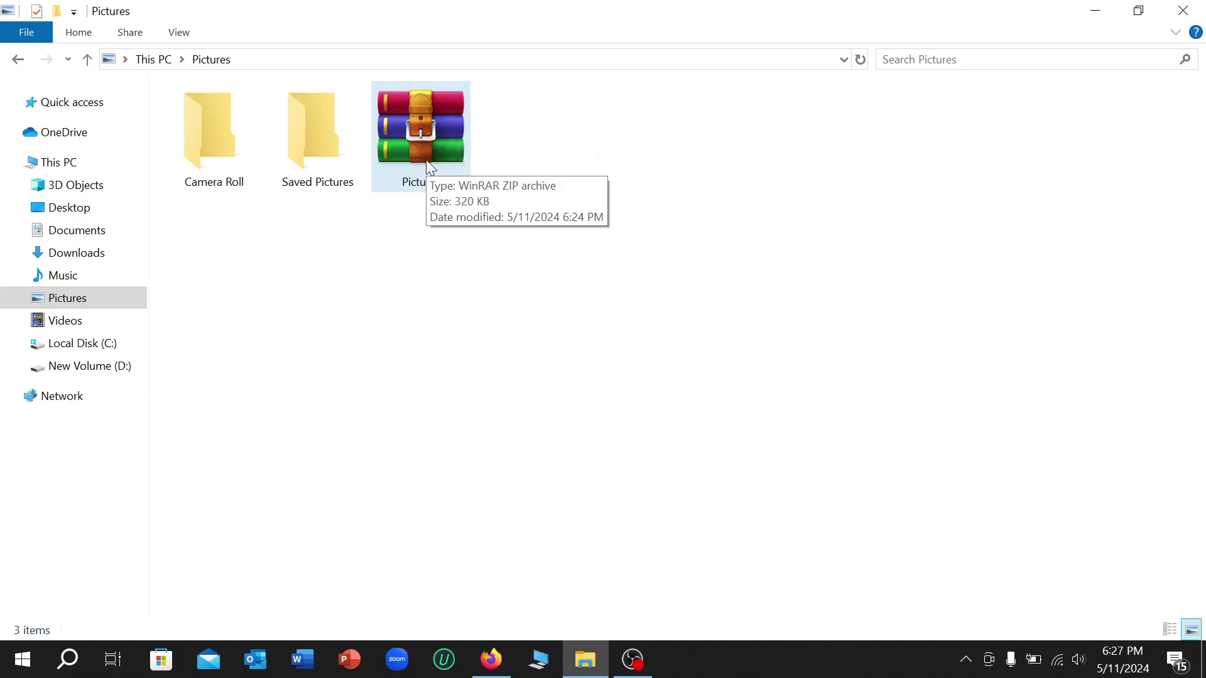
# Clear the selection of the Pictures ZIP archive in the File Explorer window.
pyautogui.click(436, 283)
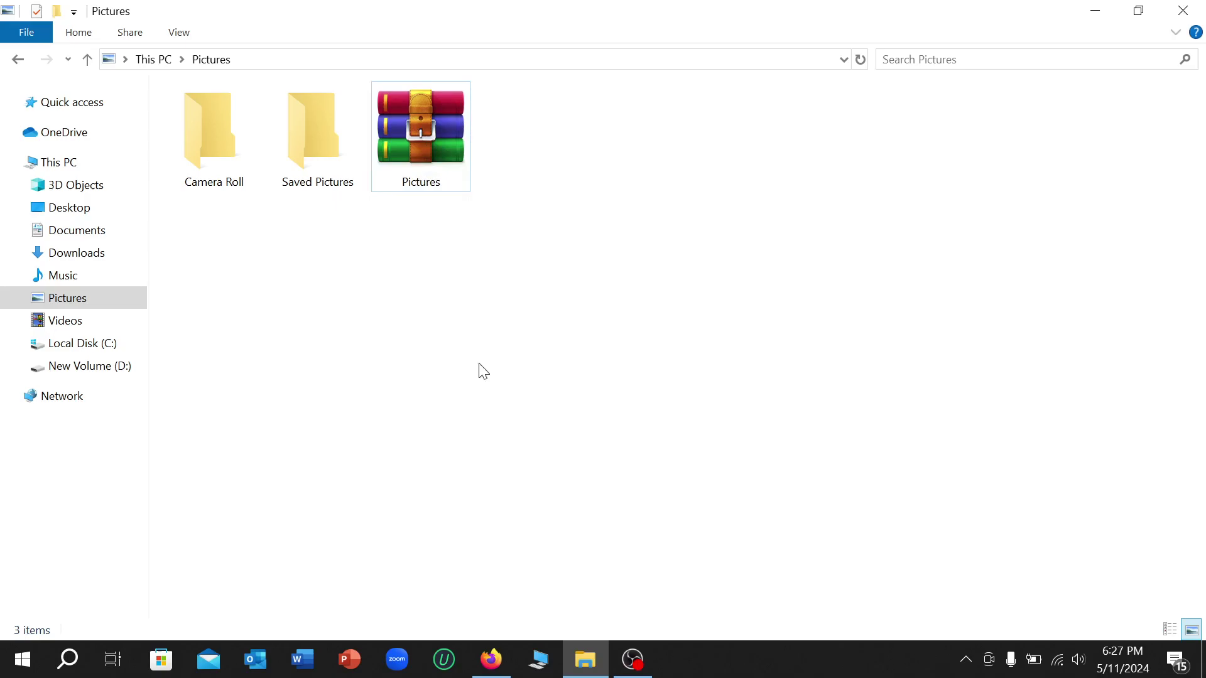
# Minimize the Pictures Explorer window and restore Firefox showing the Gmail inbox.
pyautogui.click(1097, 12)
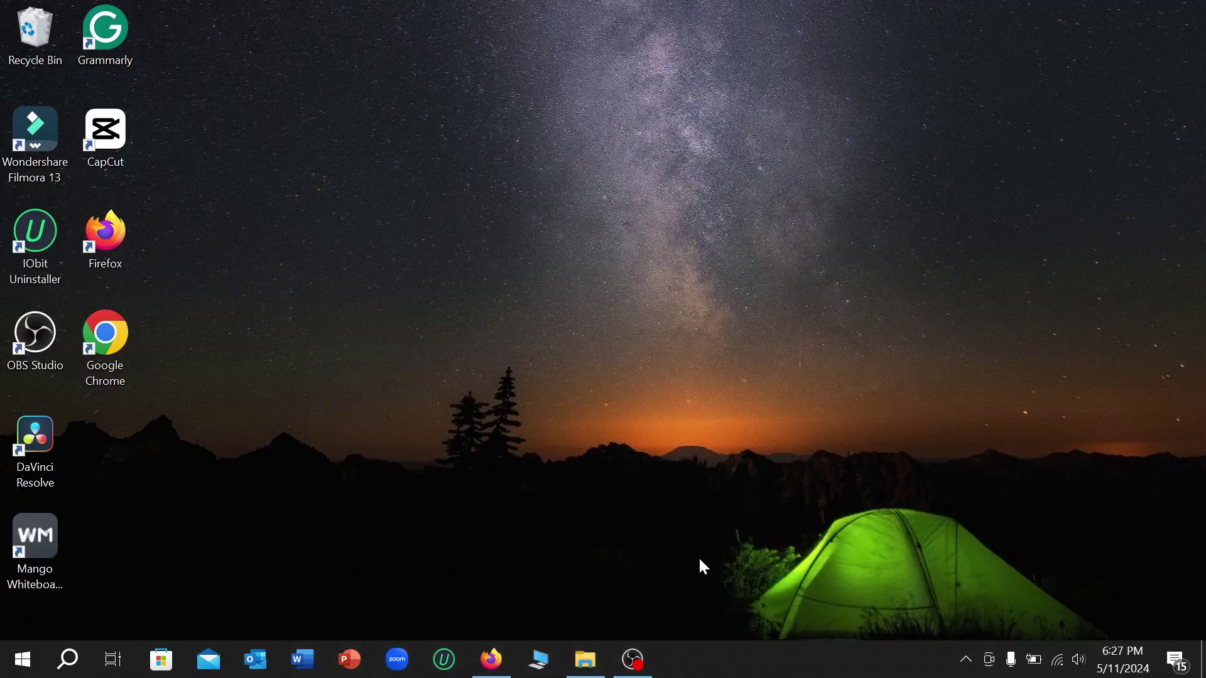
pyautogui.click(491, 658)
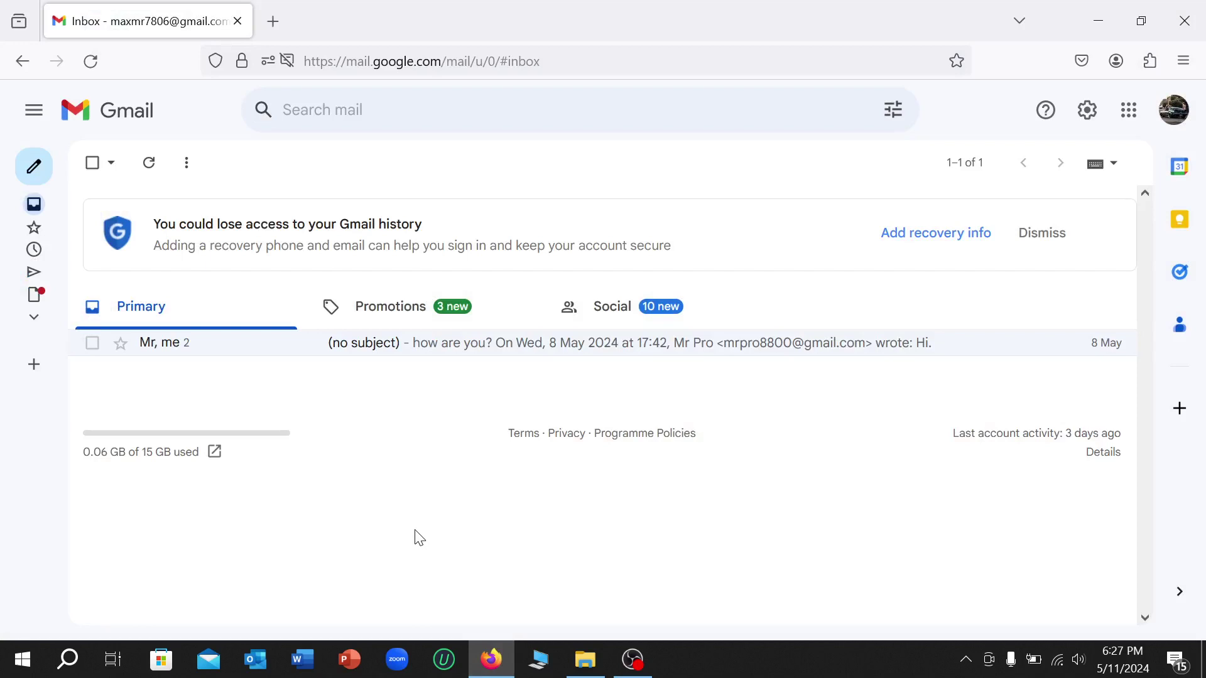
# Compose a new Gmail message with the subject 'zip', leaving recipients empty.
pyautogui.moveTo(34, 166)
pyautogui.click(42, 179)
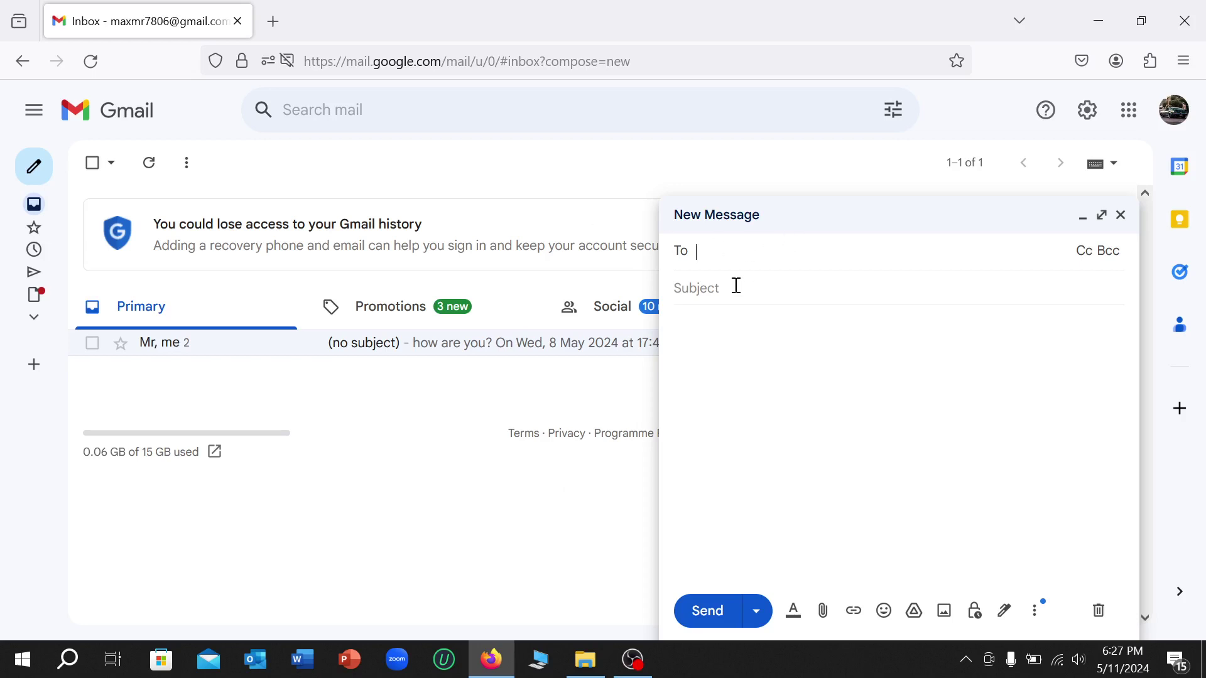
pyautogui.press('Tab')
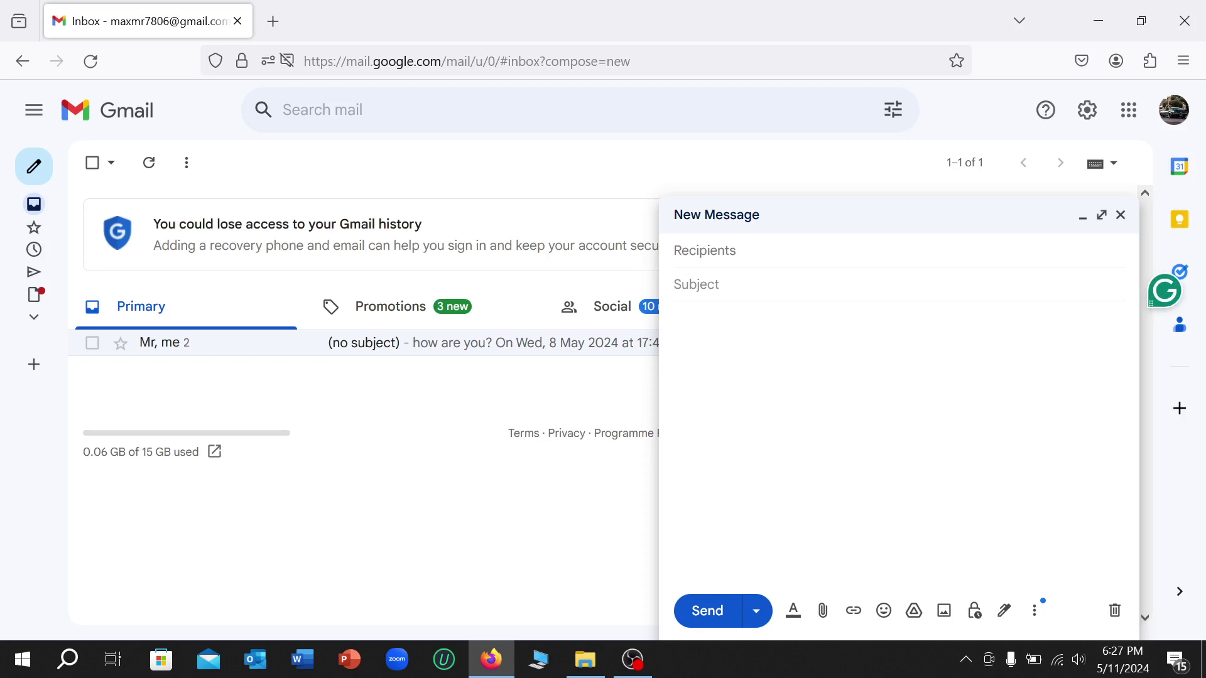
pyautogui.write('zip')
pyautogui.click(778, 506)
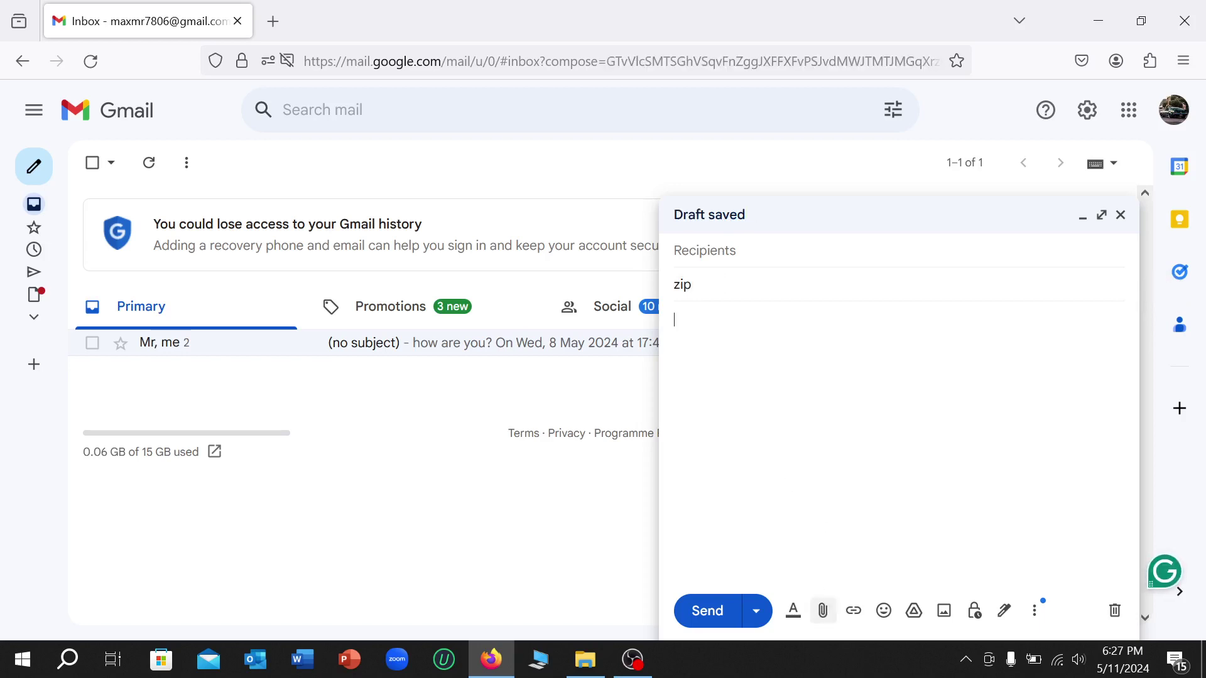
# Choose the Pictures ZIP archive in the File Upload dialog as the attachment.
pyautogui.click(823, 610)
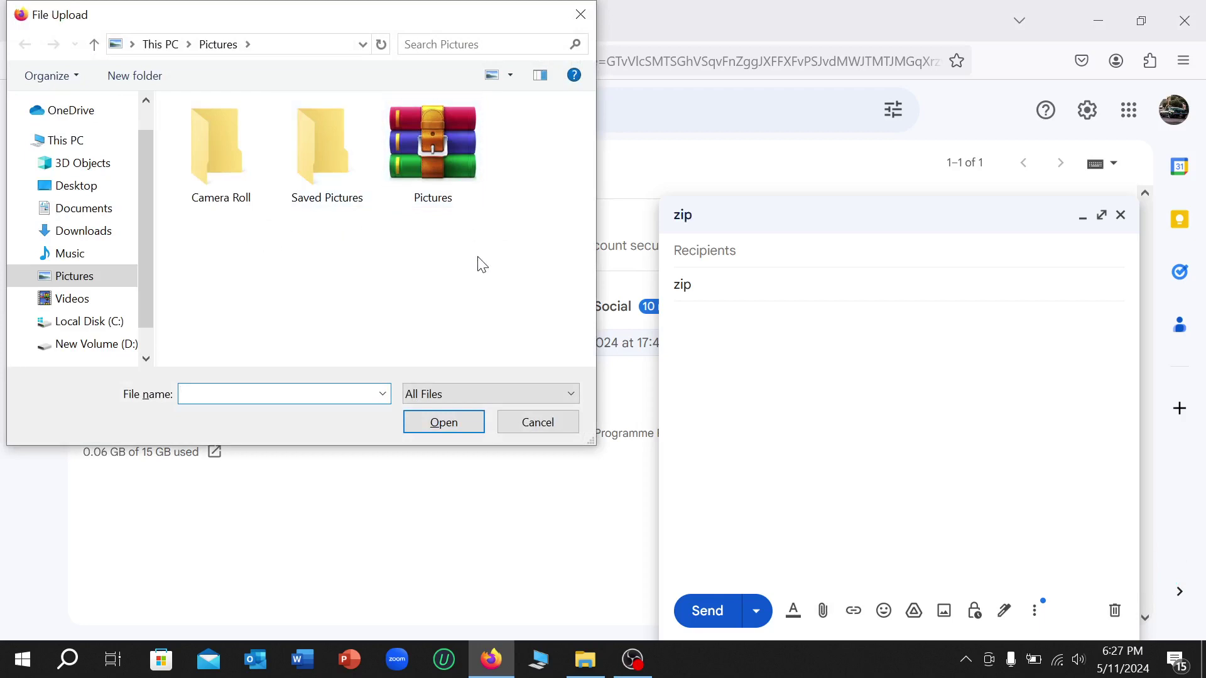
pyautogui.click(434, 142)
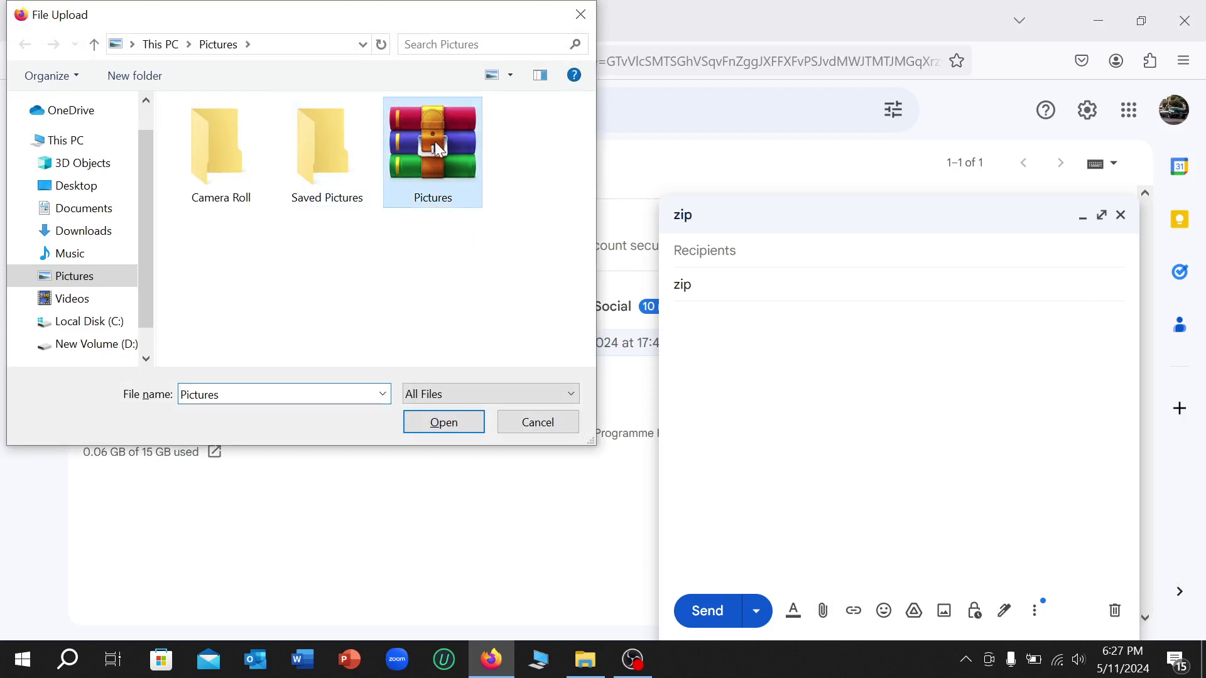
pyautogui.click(442, 422)
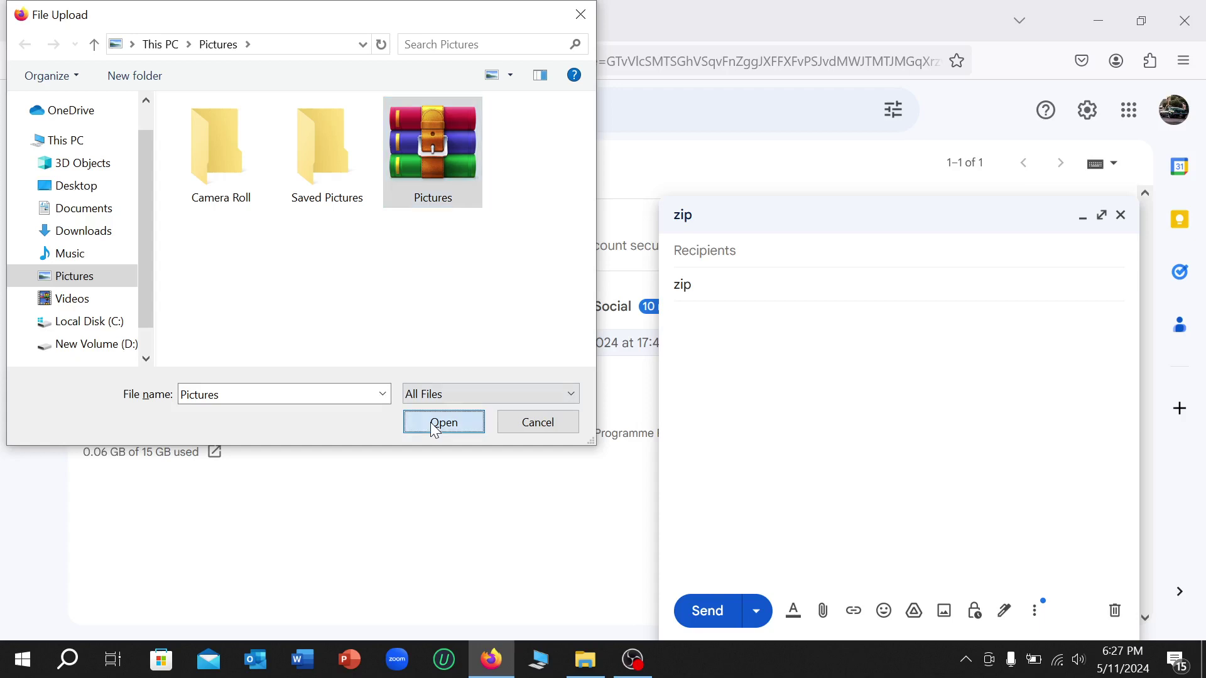